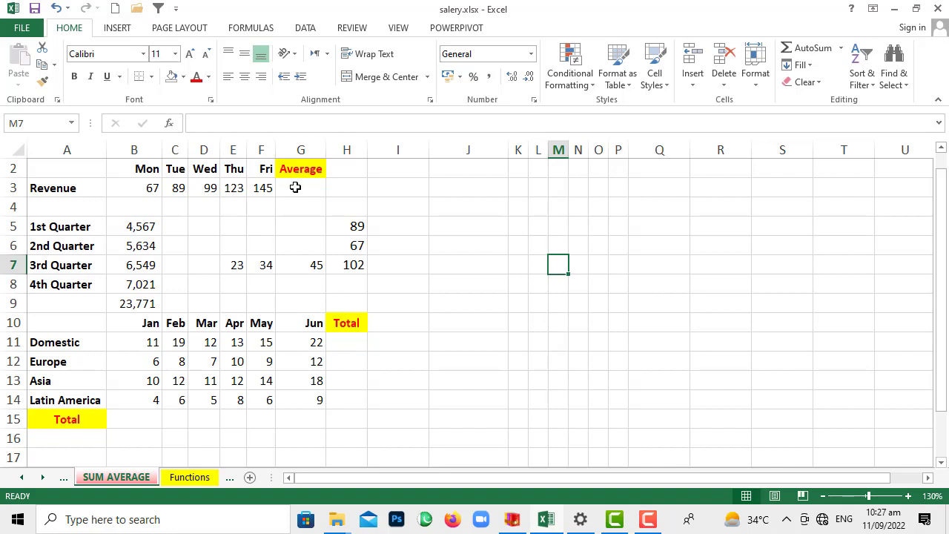
Select the empty Average cell G3 and glance at the AutoSum function list.
left_click(295, 188)
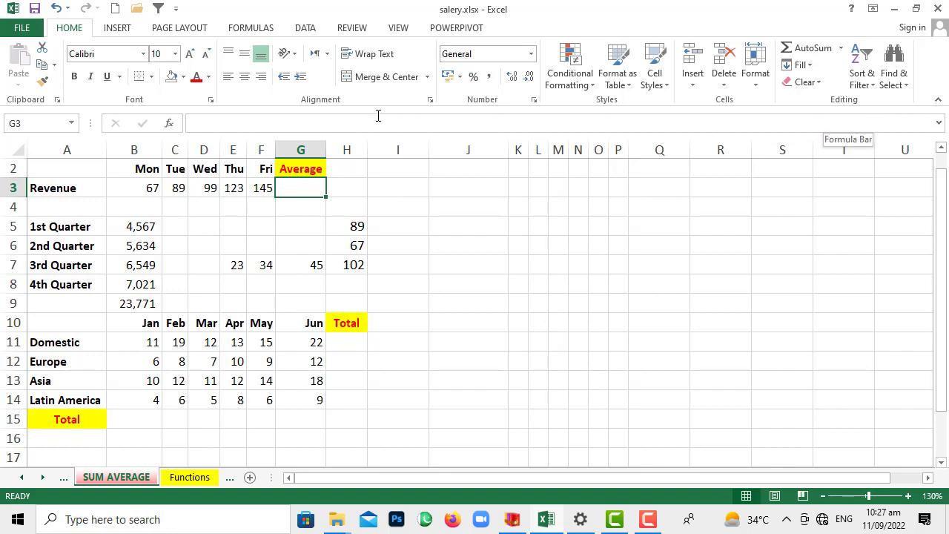
left_click(842, 49)
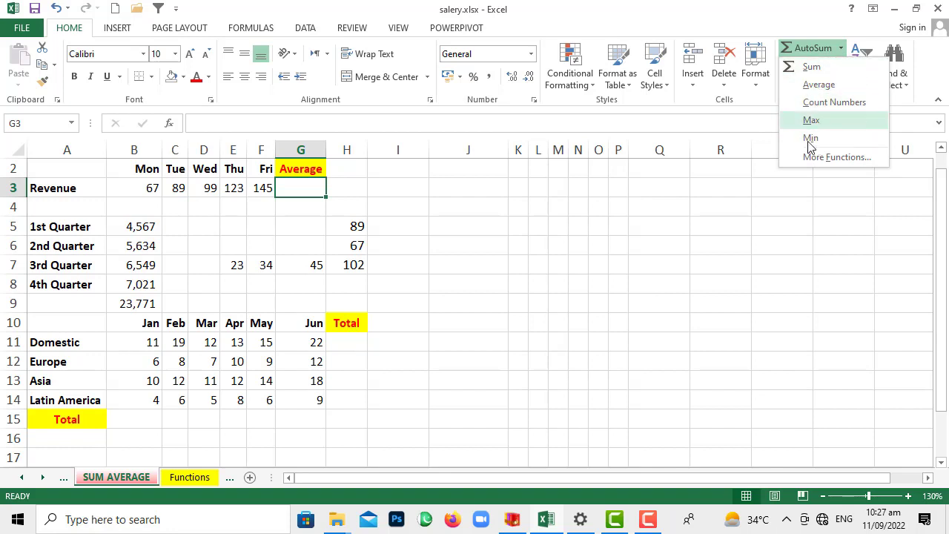
left_click(841, 47)
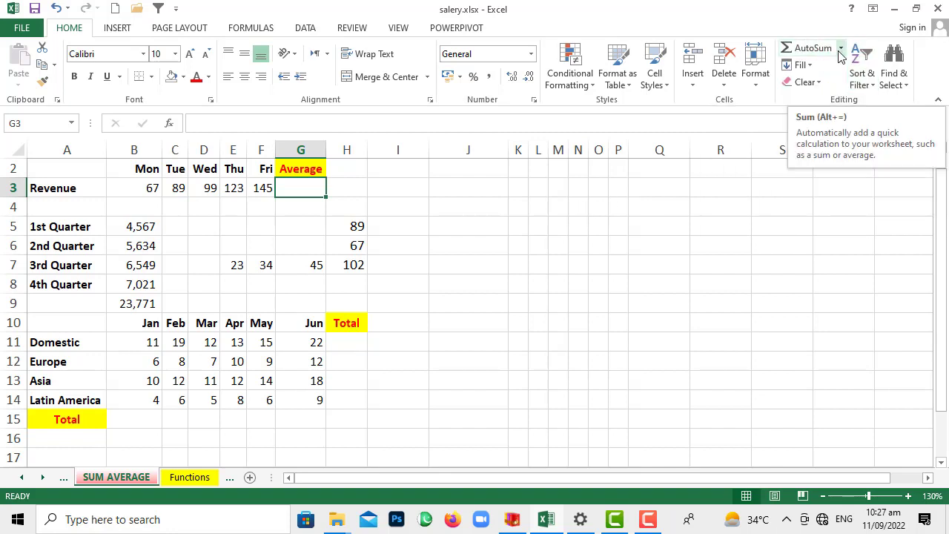
Browse the Financial, Logical and More Functions lists on the Formulas tab, then return to G3.
left_click(263, 33)
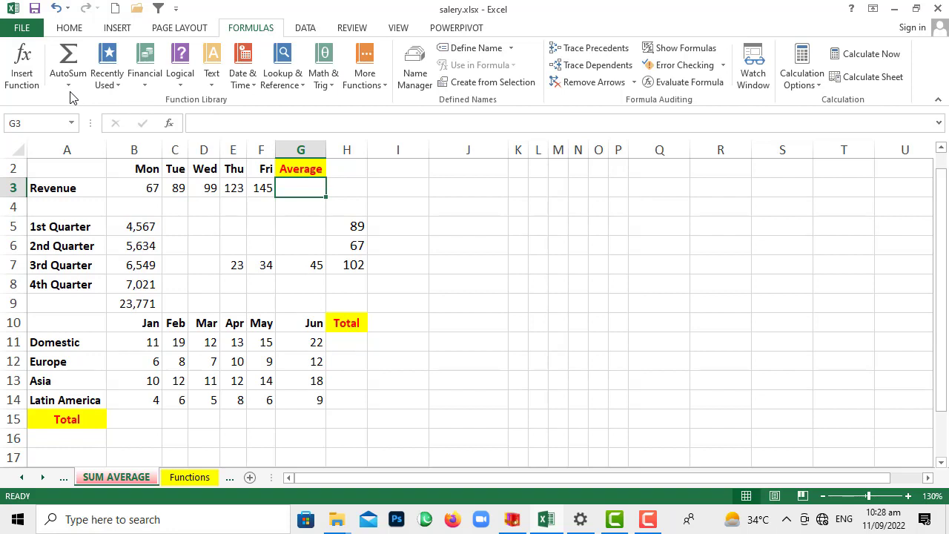
left_click(146, 83)
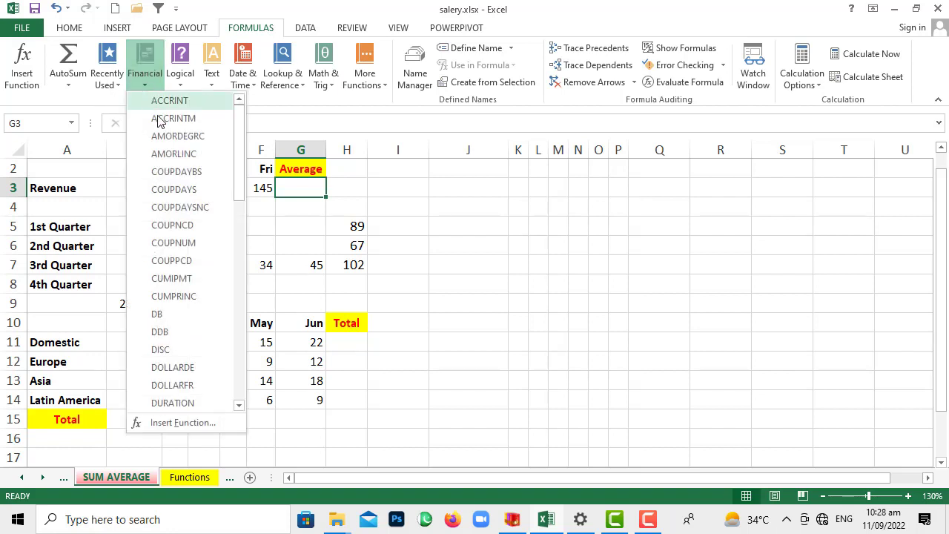
left_click(144, 83)
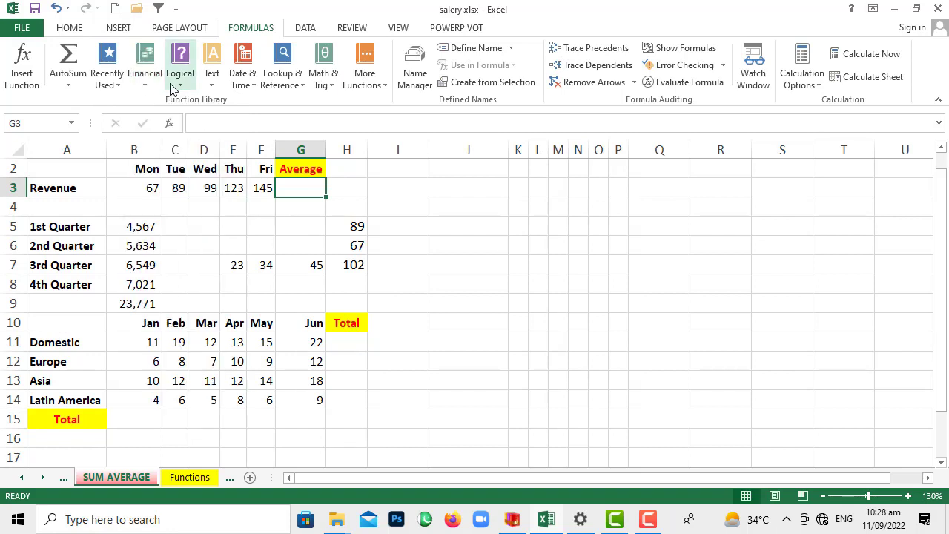
left_click(179, 85)
left_click(178, 87)
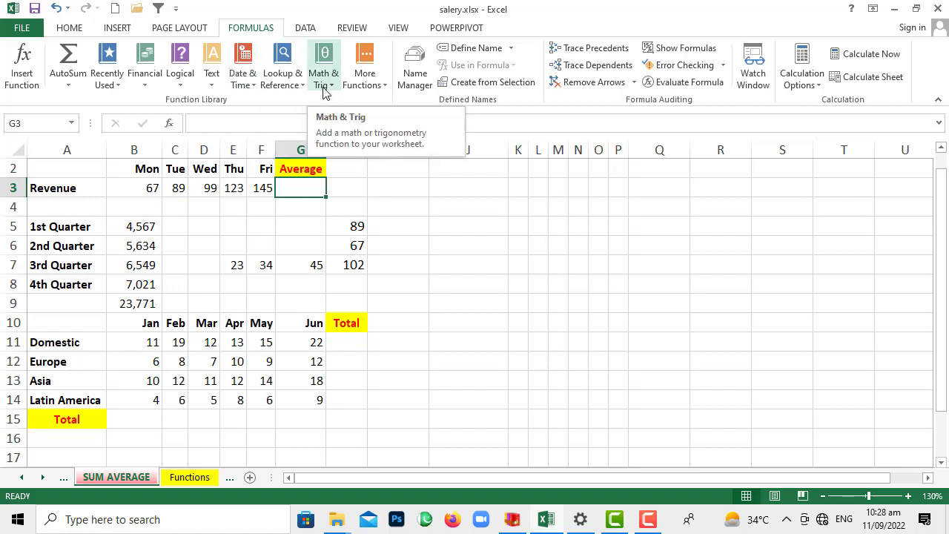
left_click(384, 89)
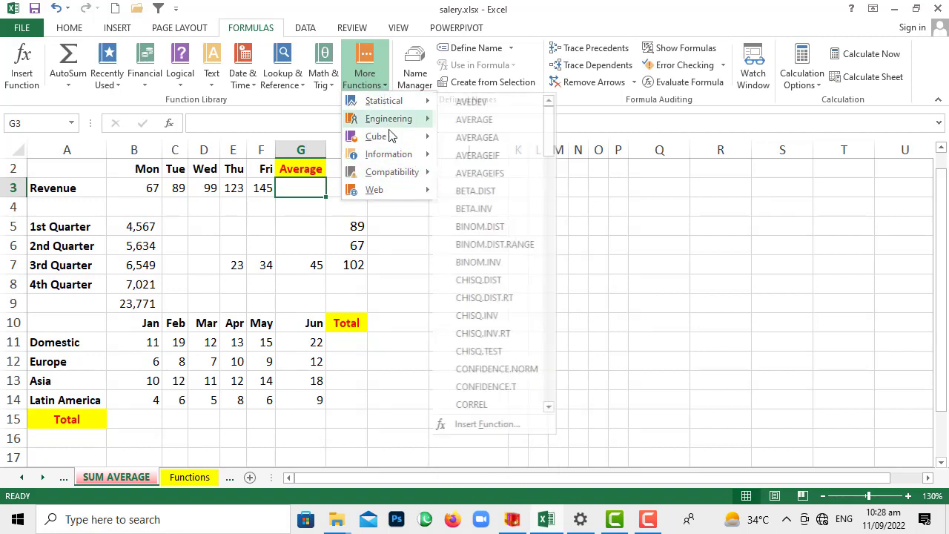
left_click(307, 191)
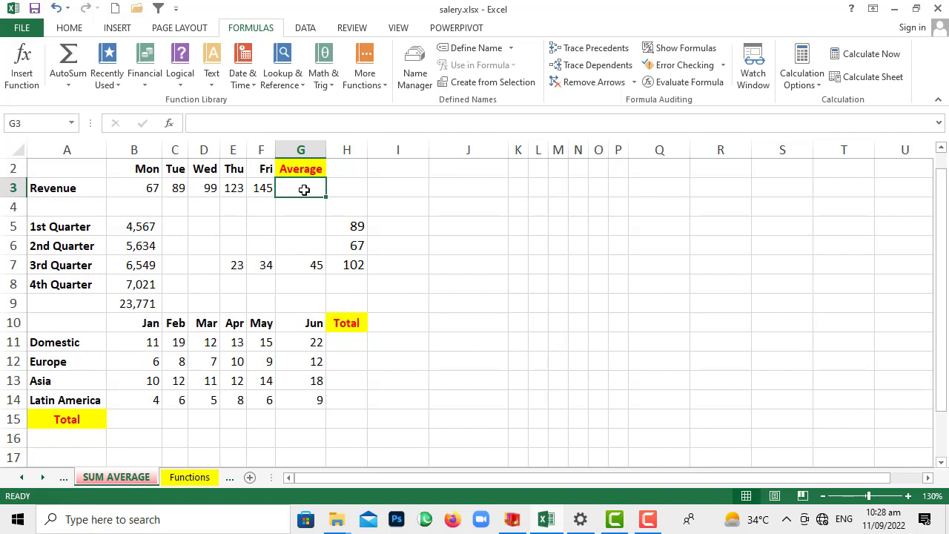
left_click(70, 86)
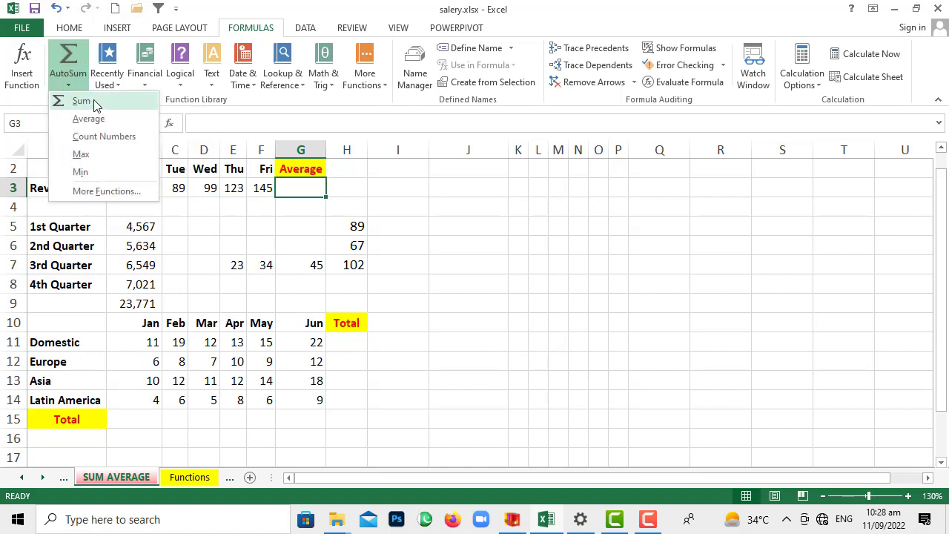
left_click(94, 104)
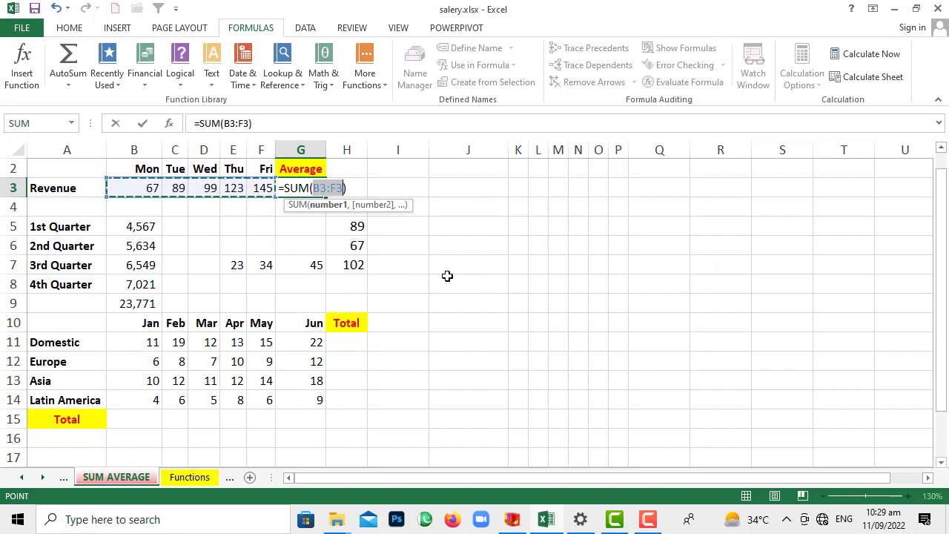
left_click(301, 187)
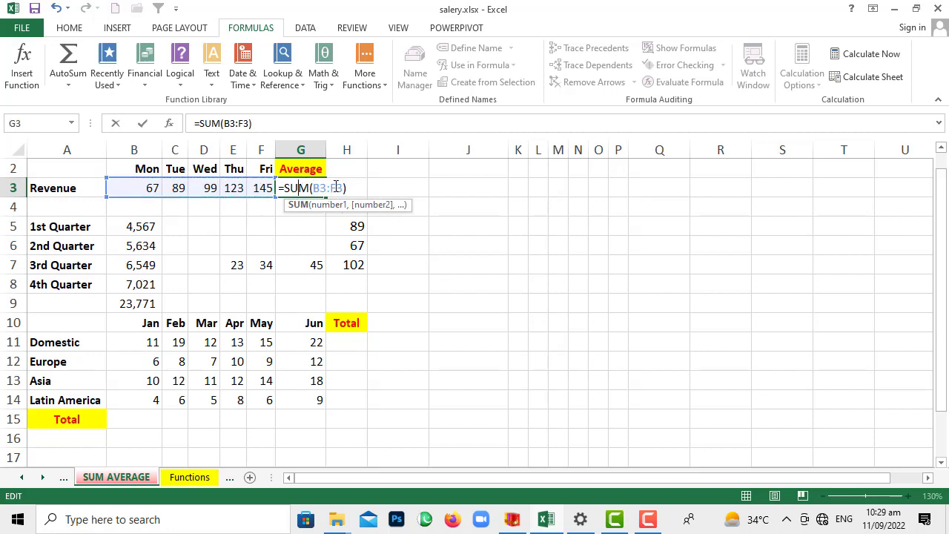
left_click(445, 209)
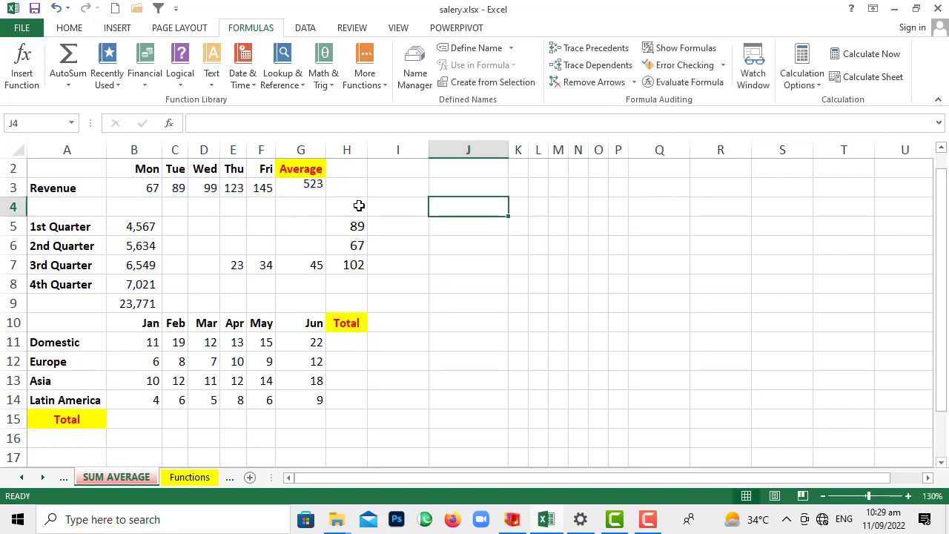
left_click(292, 187)
key("Delete")
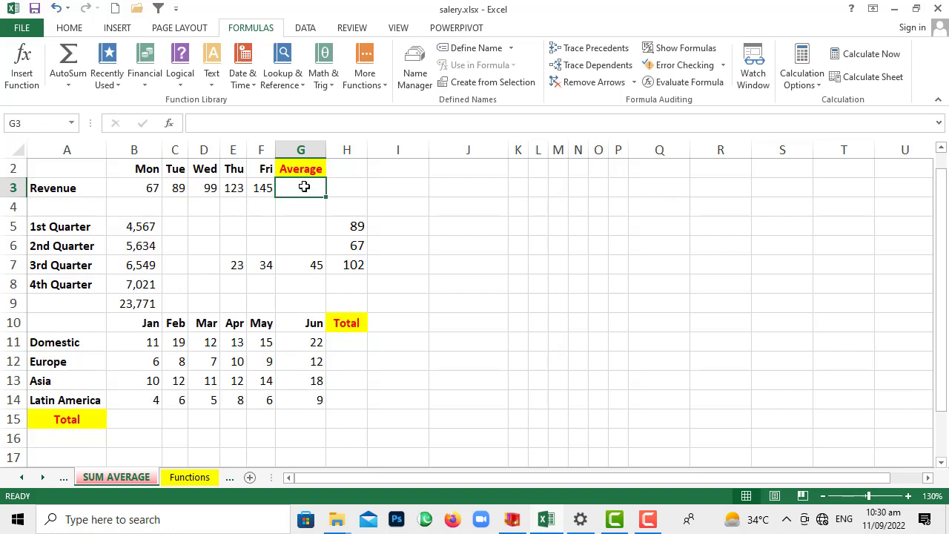
left_click(70, 86)
key("Escape")
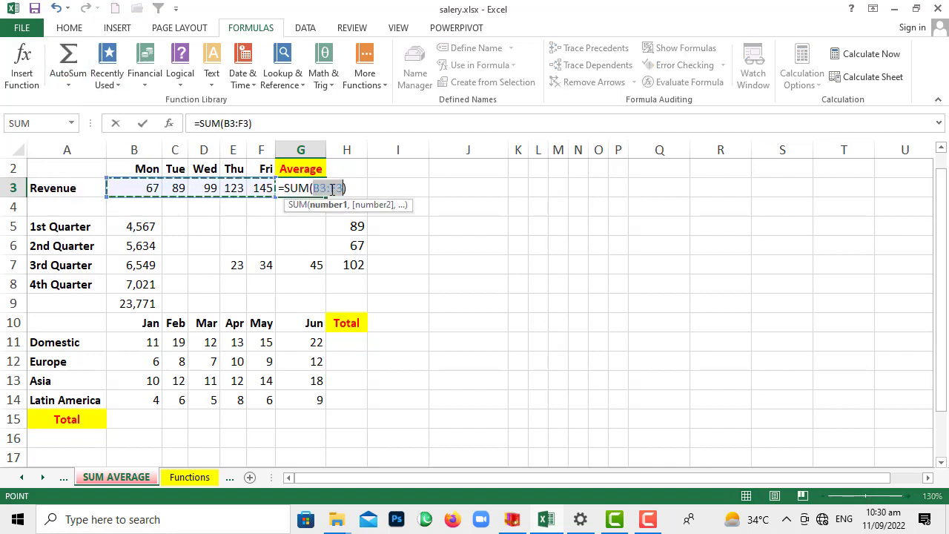
key("Return")
key("Return")
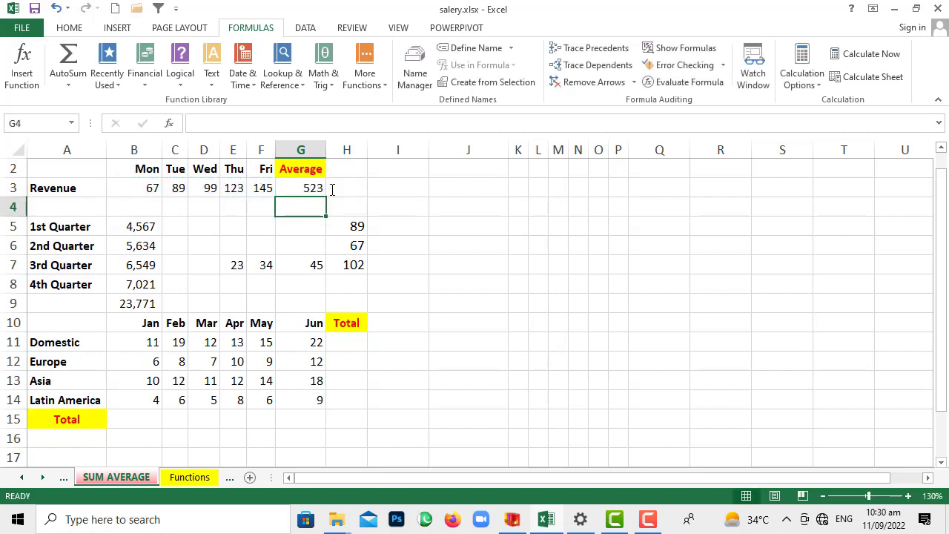
left_click(304, 191)
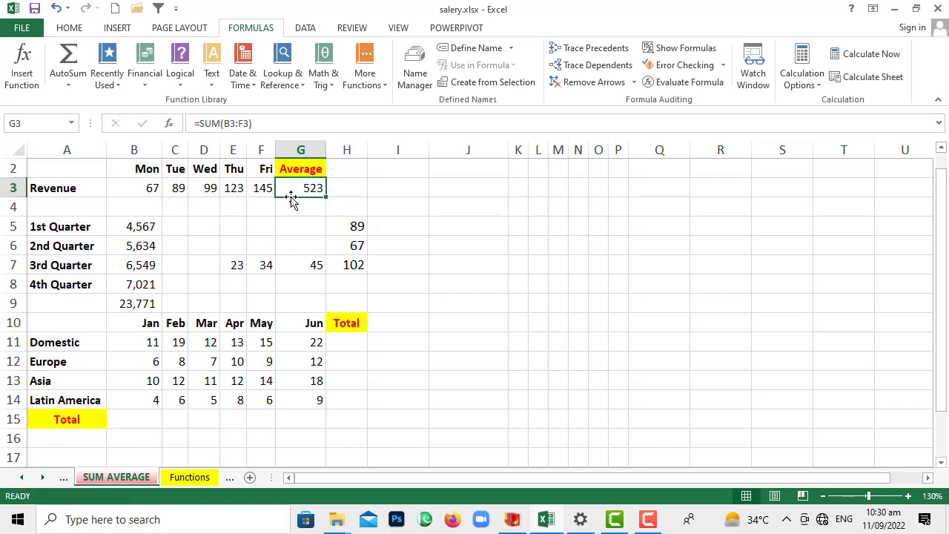
left_click(68, 84)
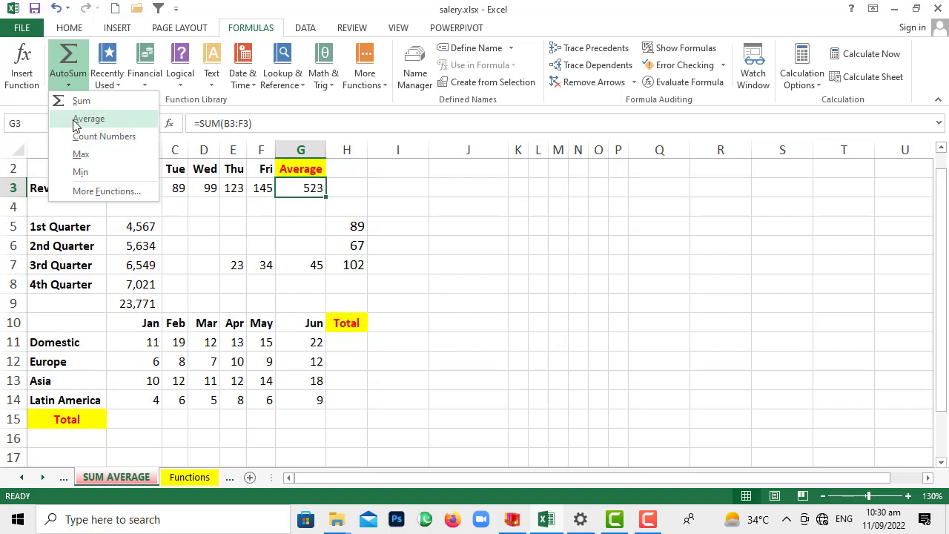
left_click(535, 289)
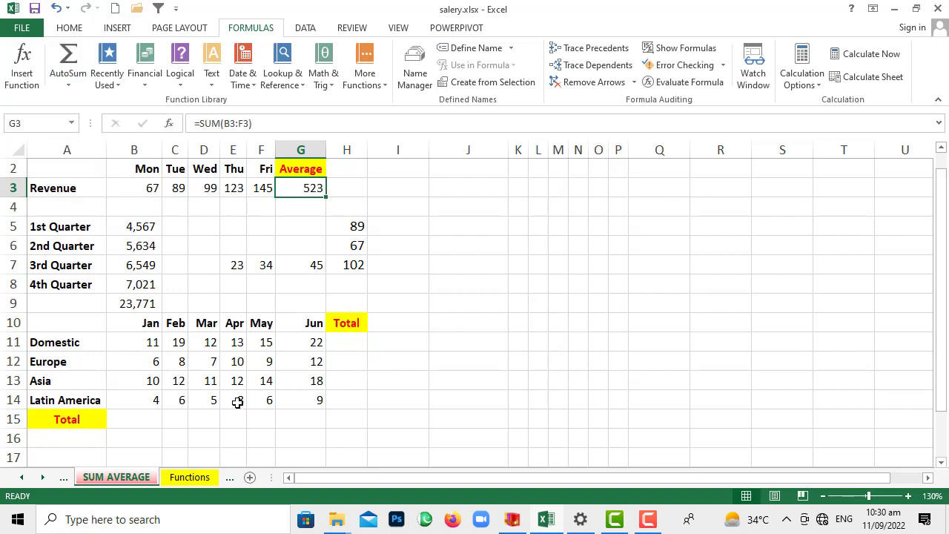
left_click(341, 363)
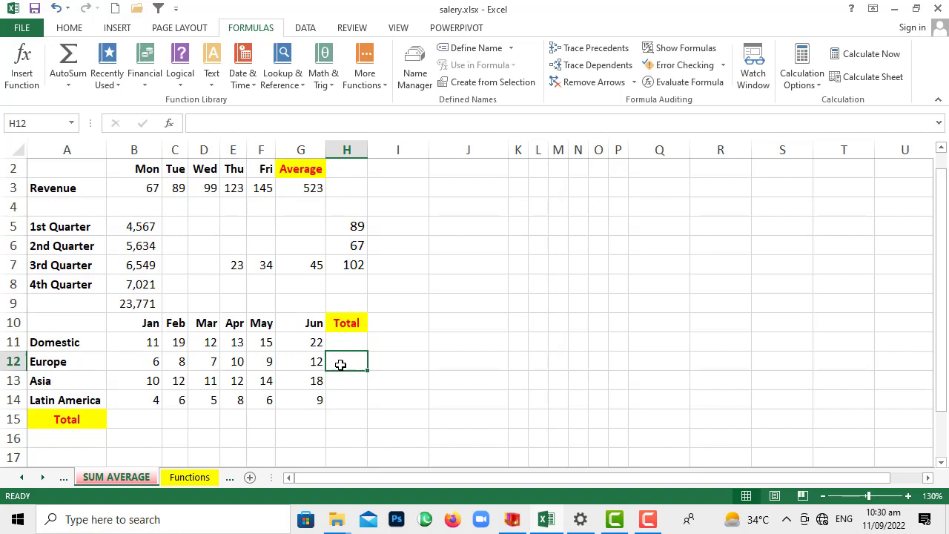
Select B11:H15, the region monthly figures plus the empty Total row and Total column.
left_click(196, 346)
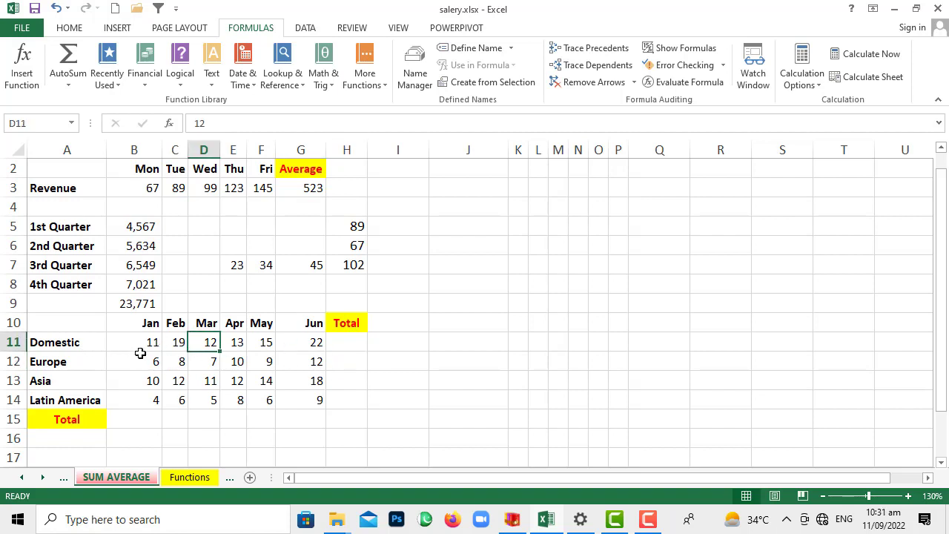
left_click(341, 345)
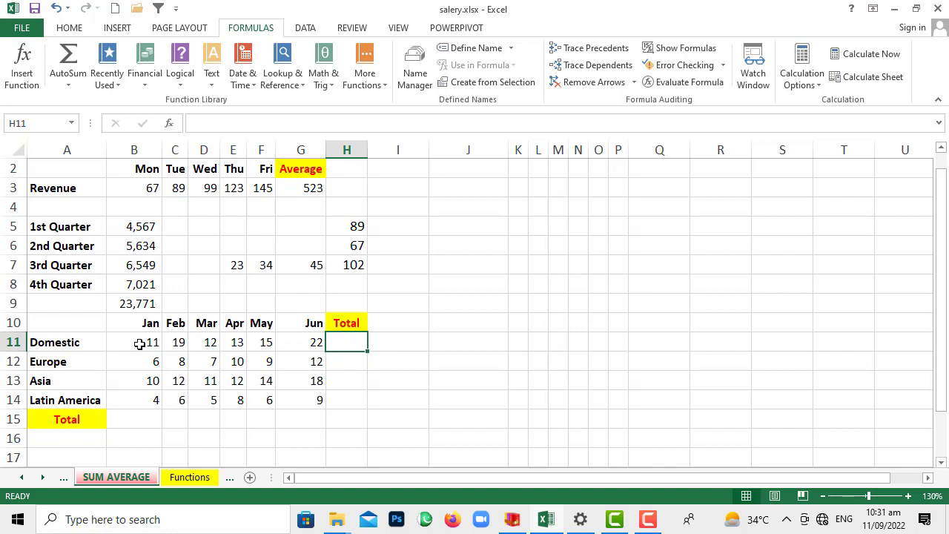
left_click(343, 363)
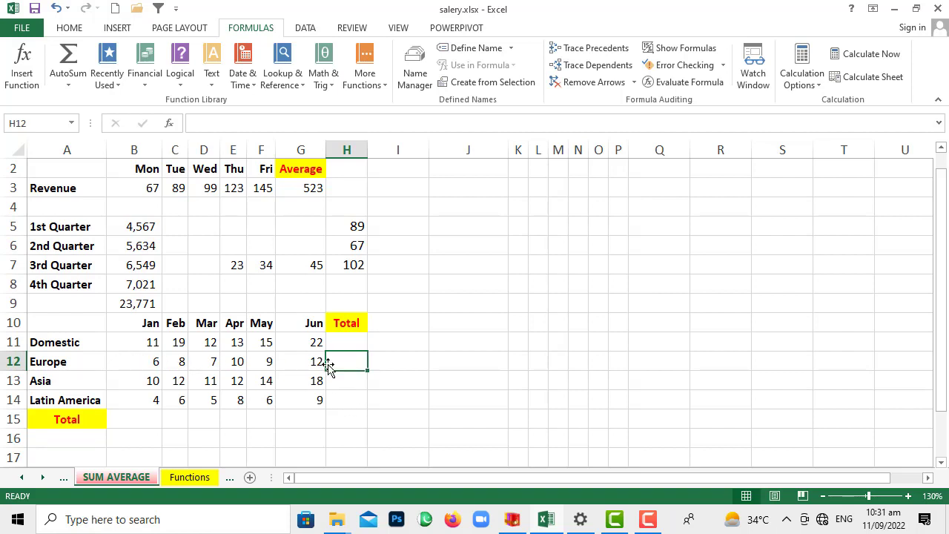
left_click(352, 343)
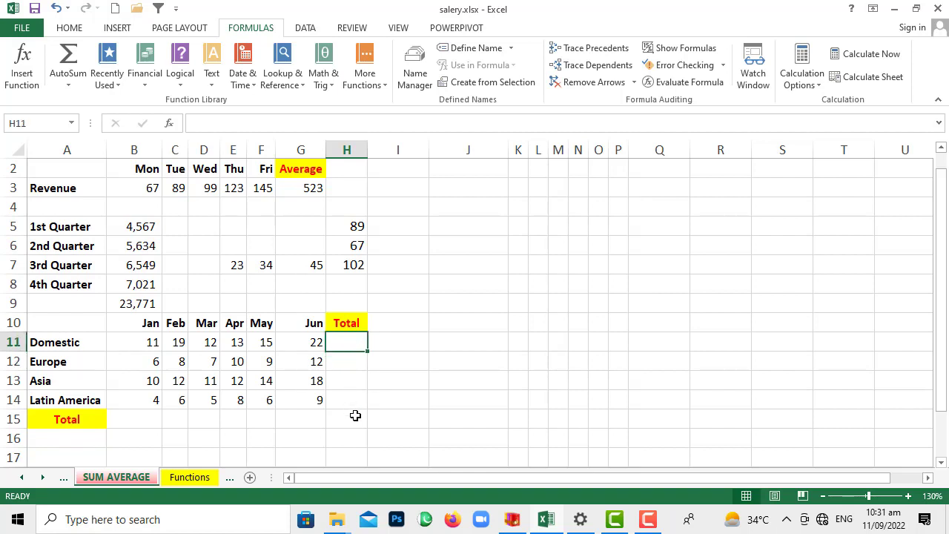
mouse_move(354, 417)
left_mouse_down()
mouse_move(296, 386)
mouse_move(153, 344)
left_mouse_up()
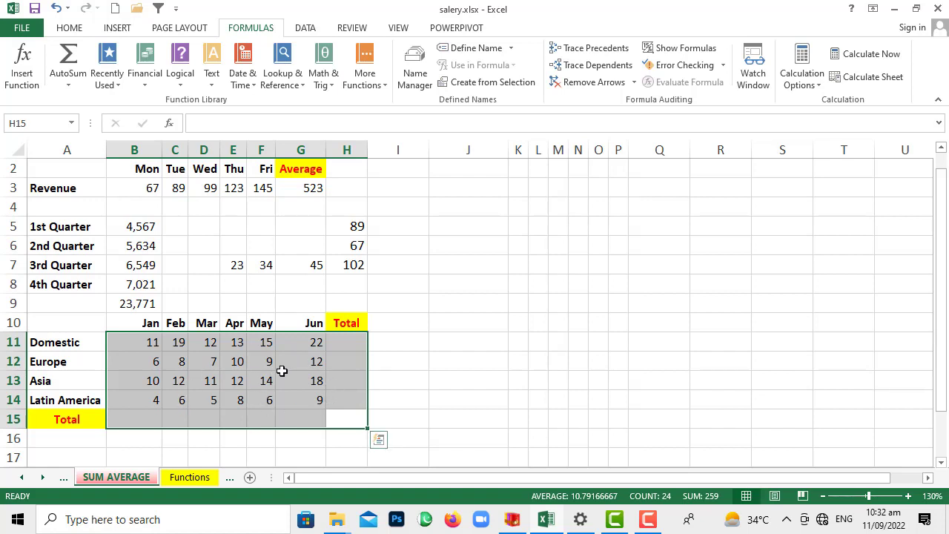
Apply AutoSum Sum to B11:H15, giving totals 92, 52, 77, 38 and grand total 259.
key("ctrl+period")
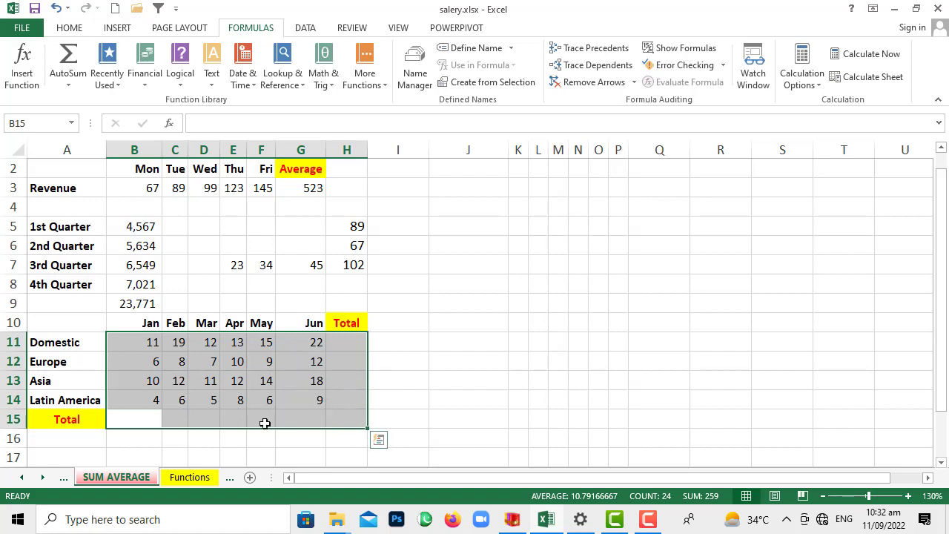
left_click(70, 86)
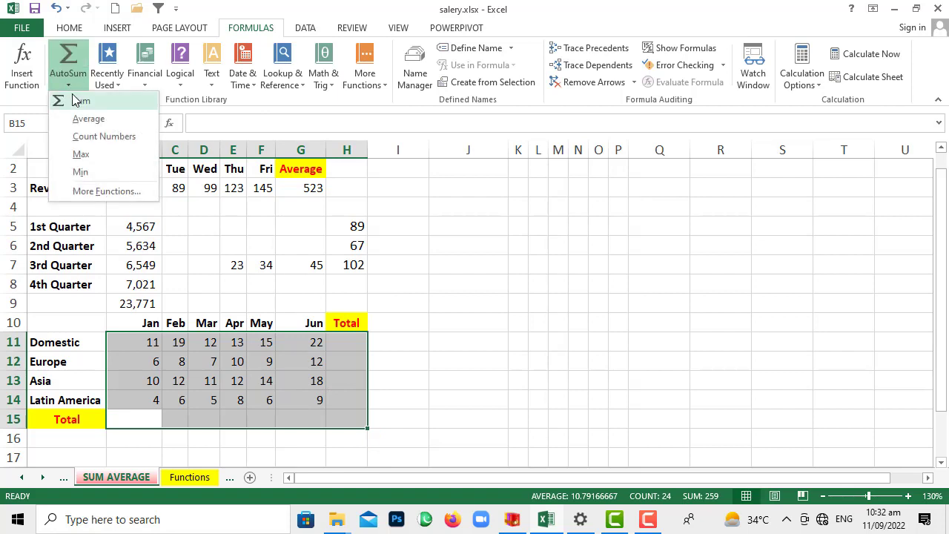
left_click(74, 99)
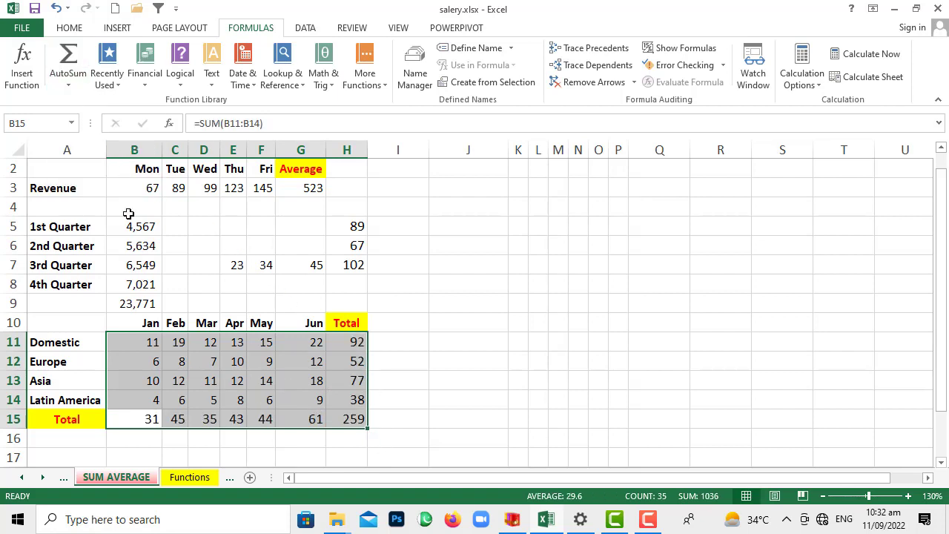
Check the new SUM formula in H11, then select cell H7.
left_click_drag(387, 387, 384, 397)
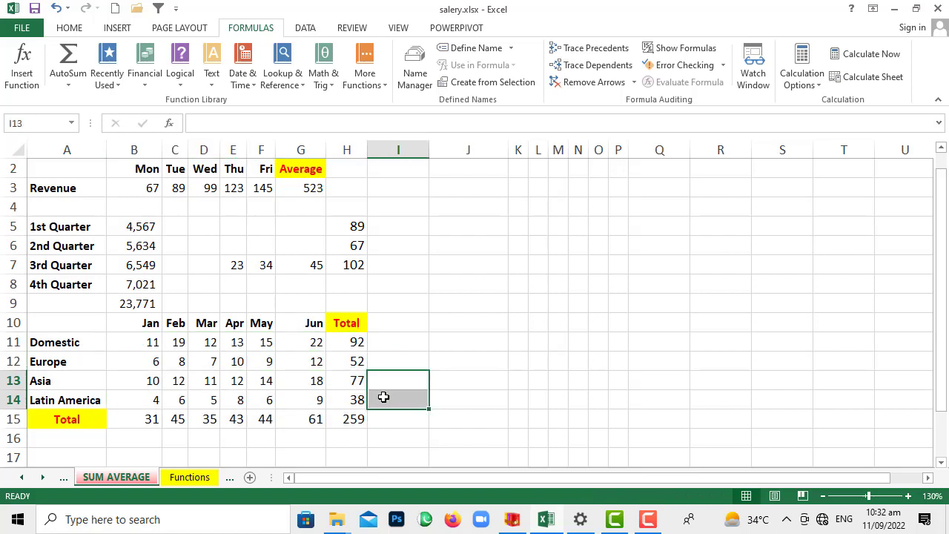
left_click(349, 349)
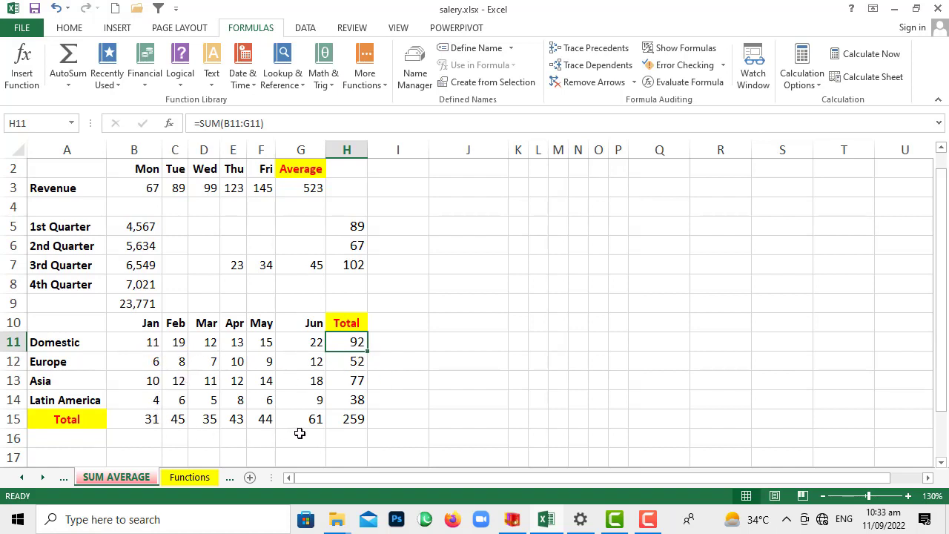
left_click(405, 412)
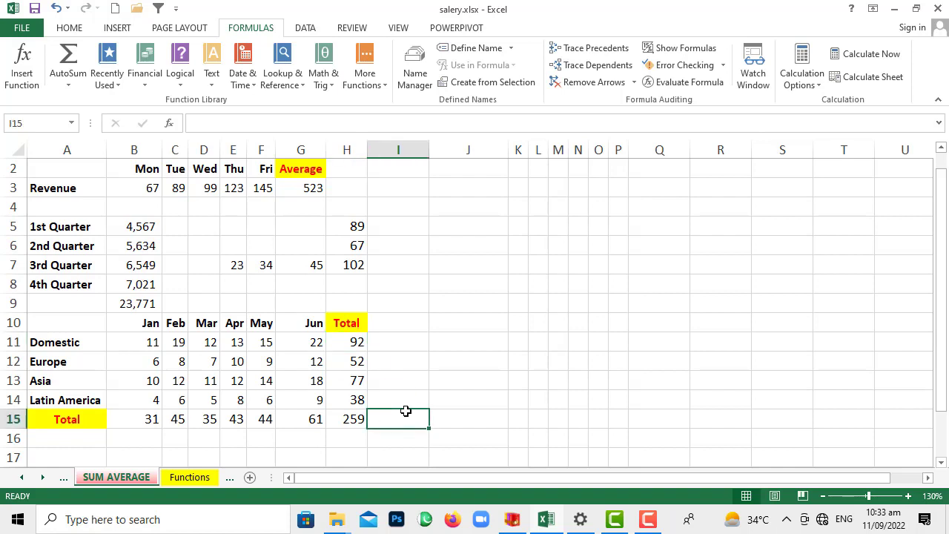
left_click(404, 305)
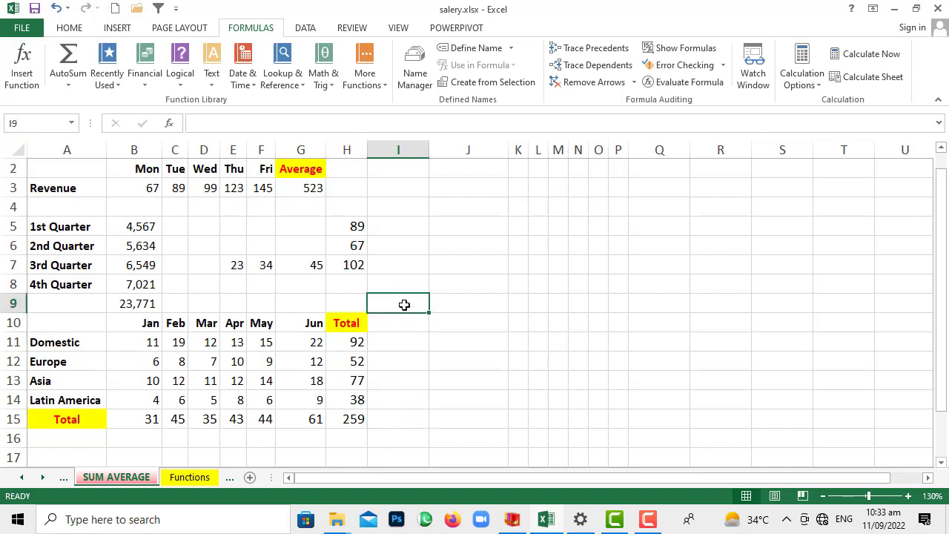
left_click(356, 267)
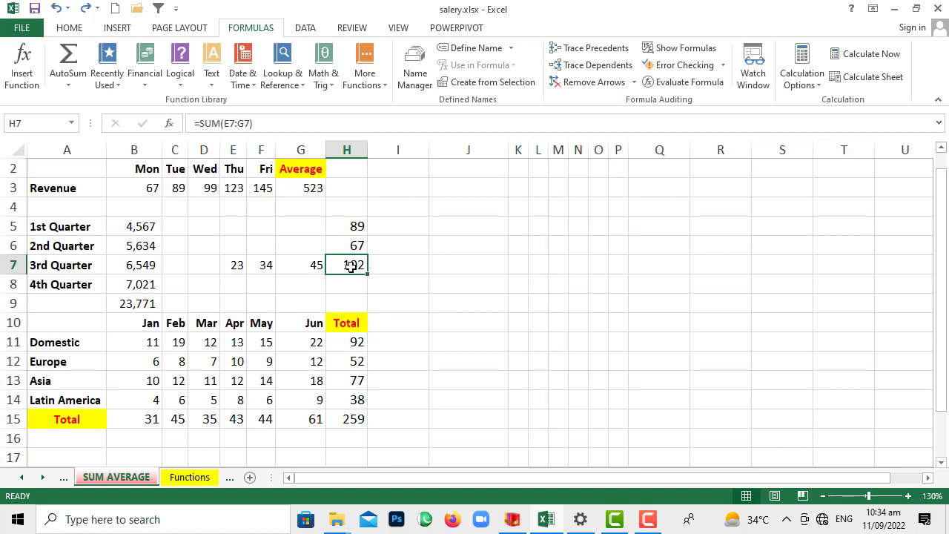
Replace H7 with =AVERAGE(H5:H6), showing 78, the average of 89 and 67.
left_click(76, 87)
left_click(80, 122)
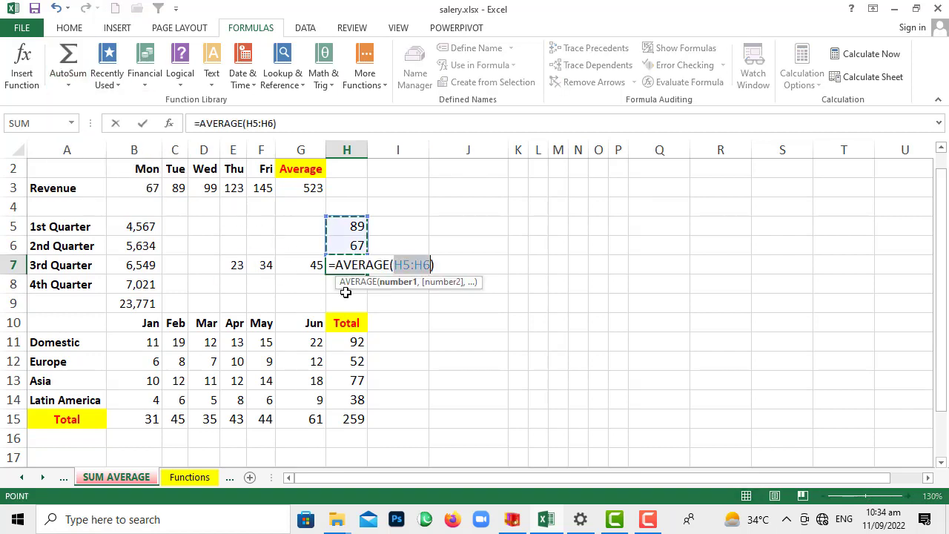
key("Return")
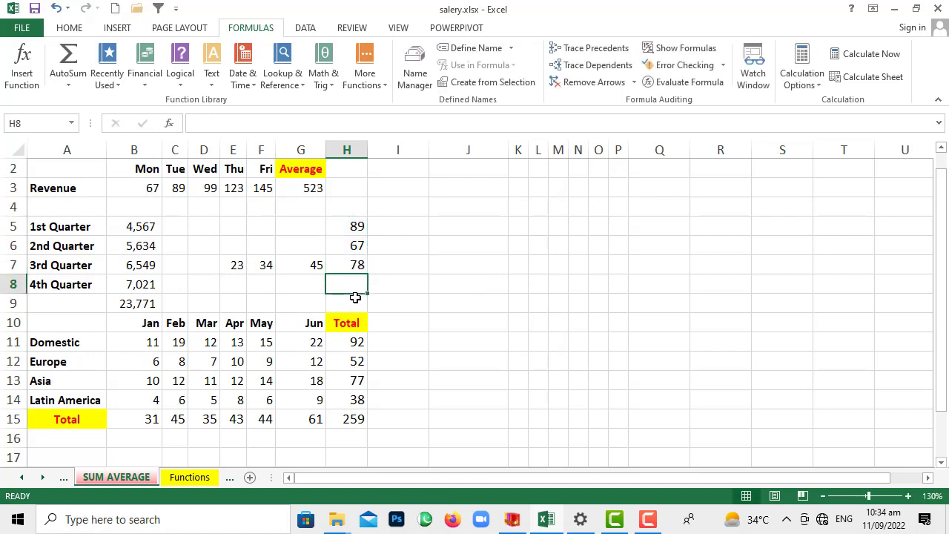
left_click(383, 286)
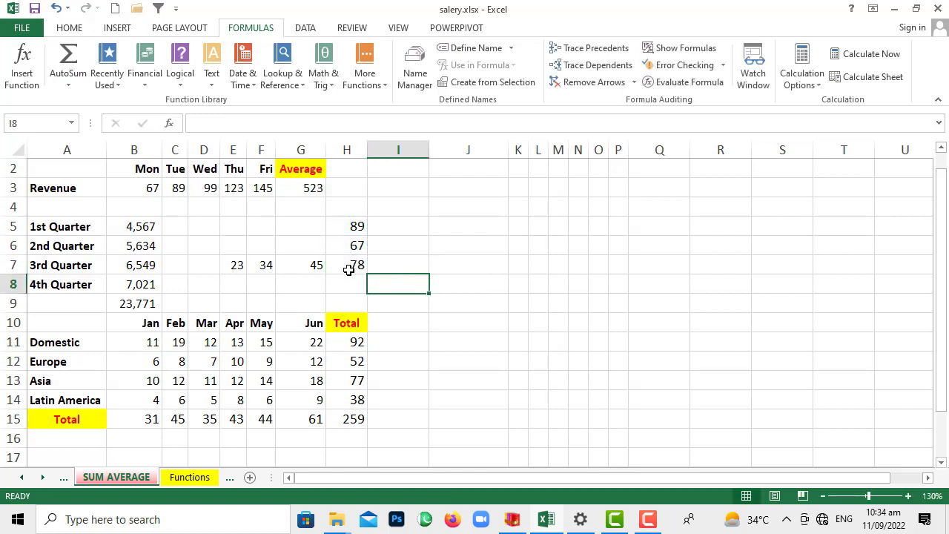